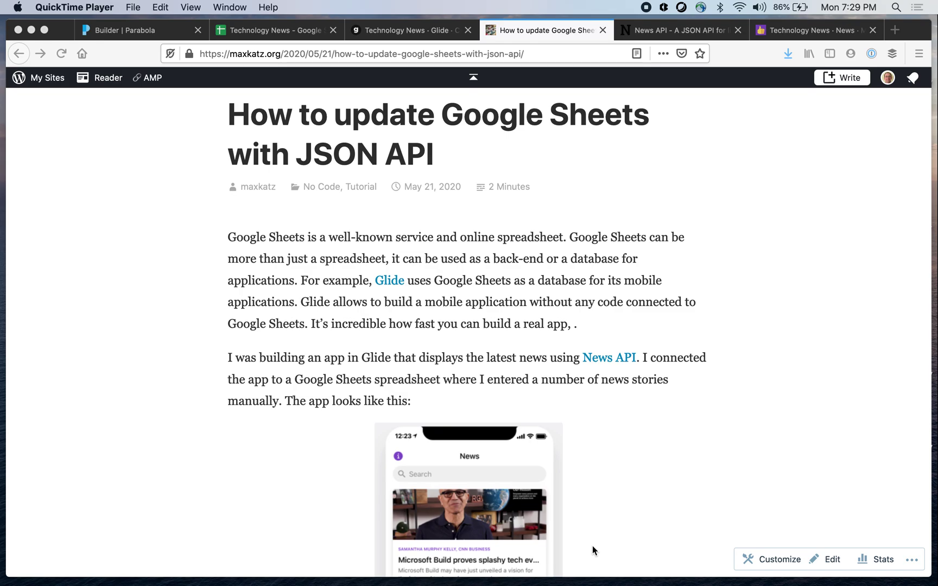
- Look over the Glide news app editor, then bring up the Technology News sheet feeding it
left_click(408, 29)
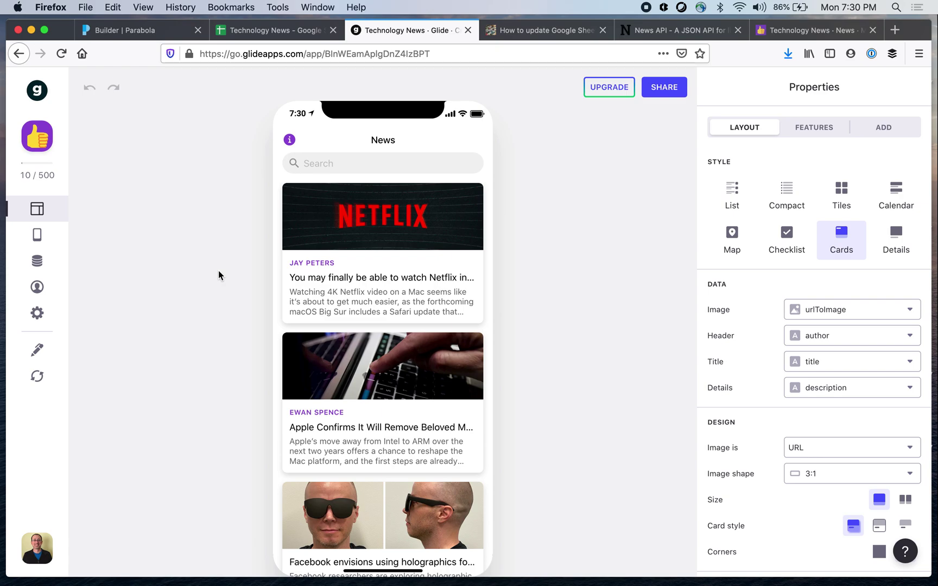
left_click(310, 30)
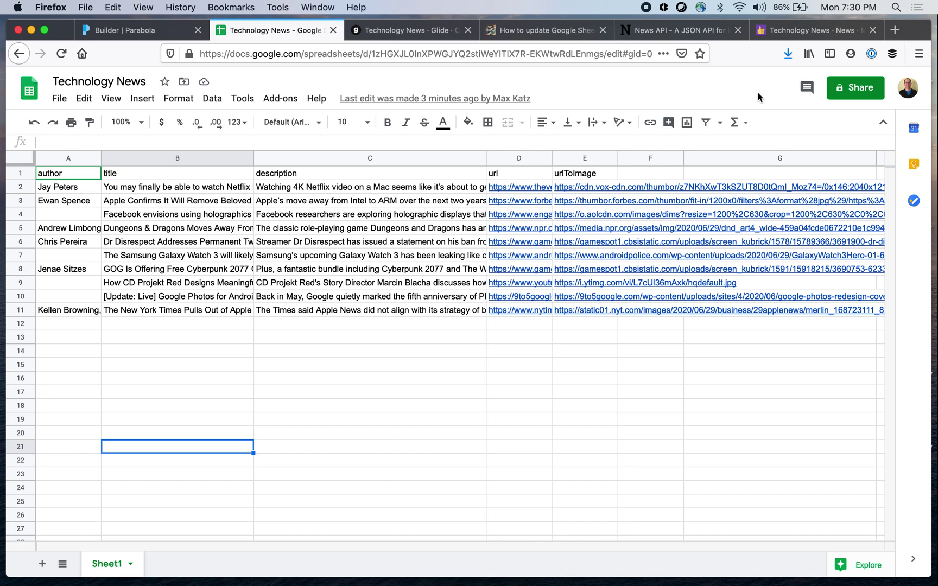
left_click(681, 32)
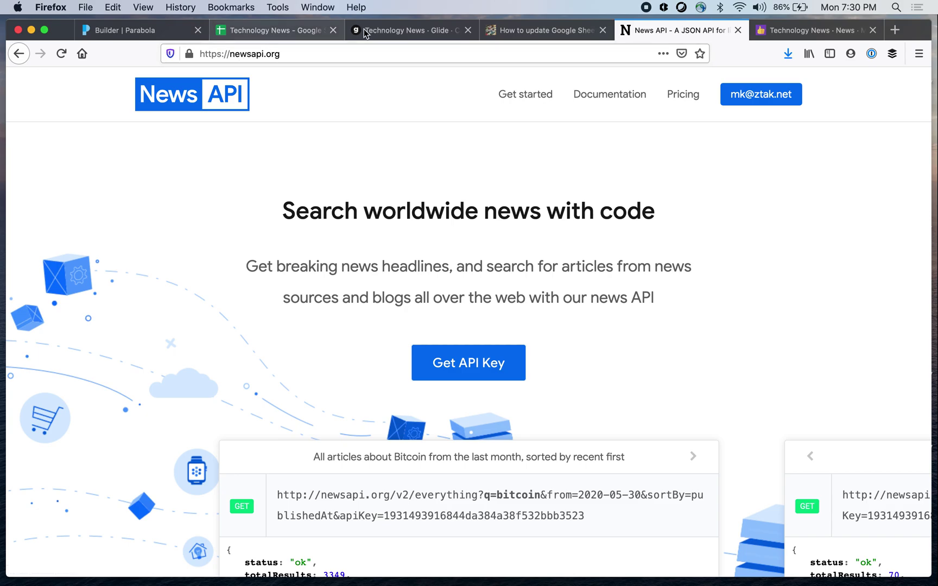
left_click(406, 33)
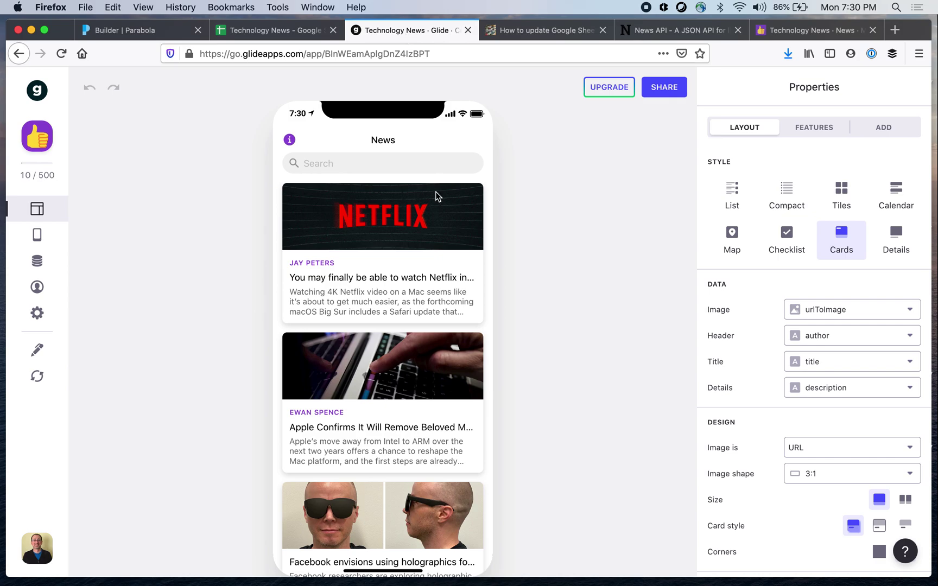
left_click(832, 37)
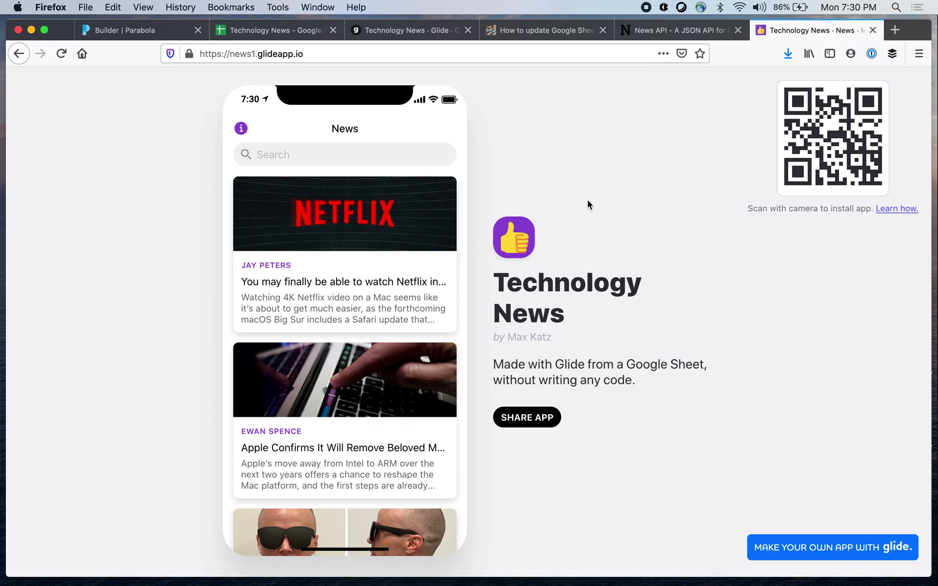
left_click(295, 34)
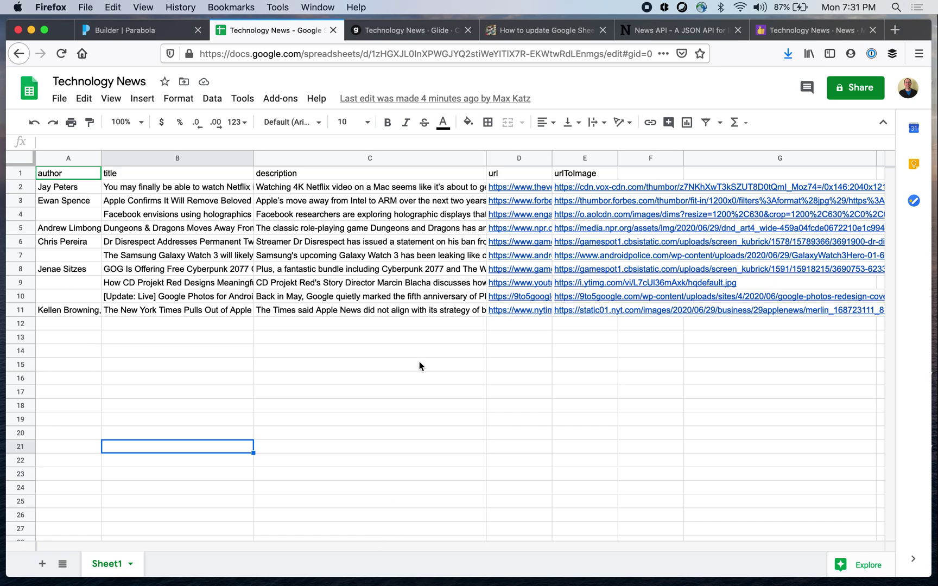
- Switch to the 'Builder | Parabola' tab to view the news import flow
left_click(169, 36)
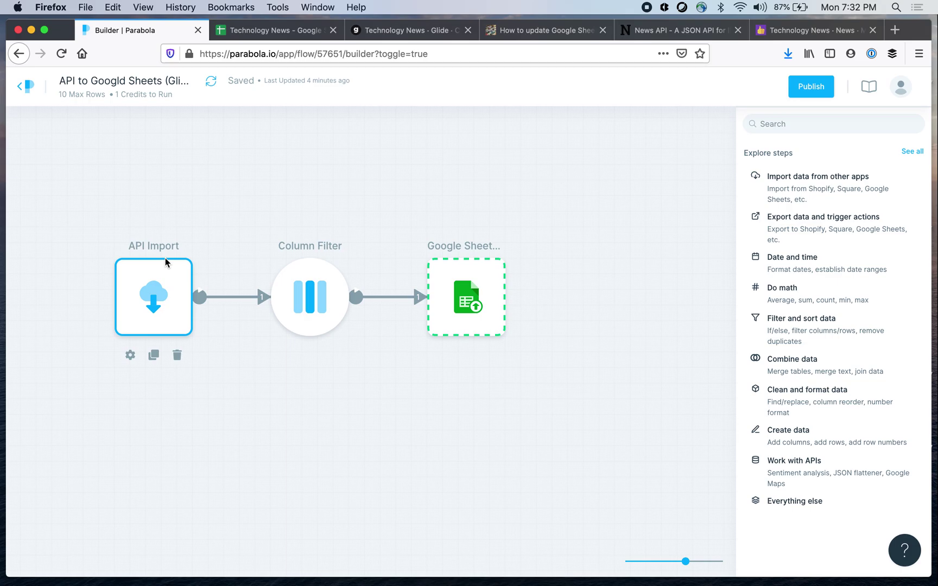
- Inspect all eight columns of the ten imported headlines in API Import, then close it
left_click(130, 356)
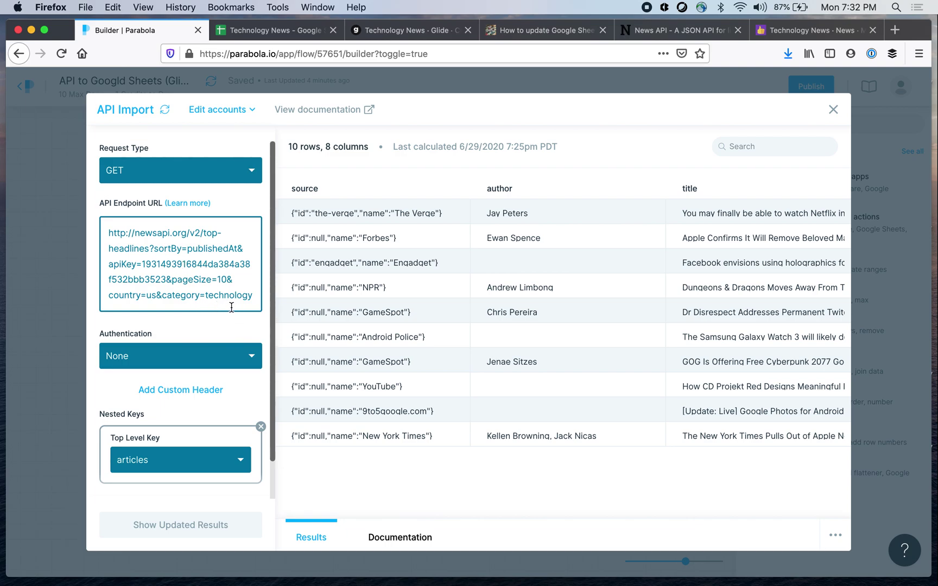
scroll(428, 313, "right", 10)
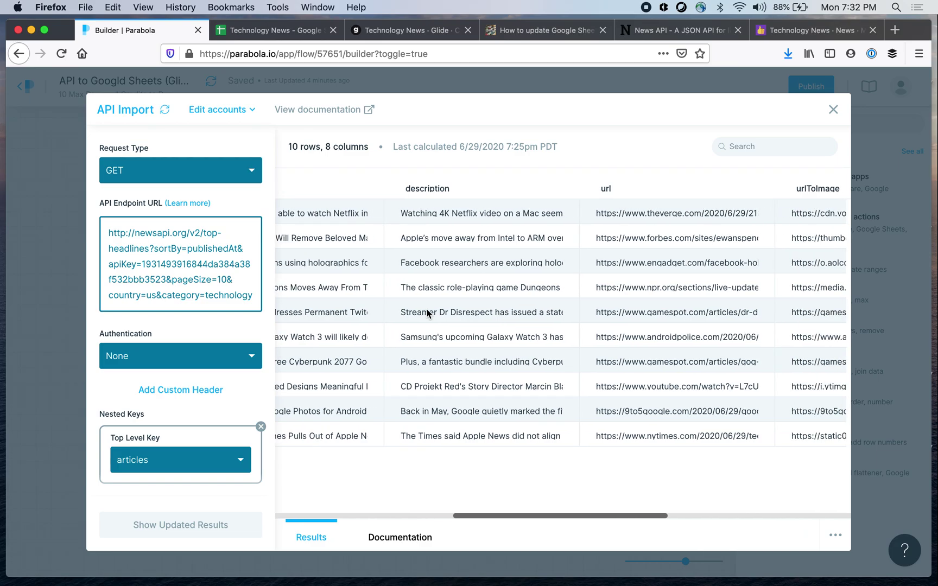
scroll(428, 314, "right", 8)
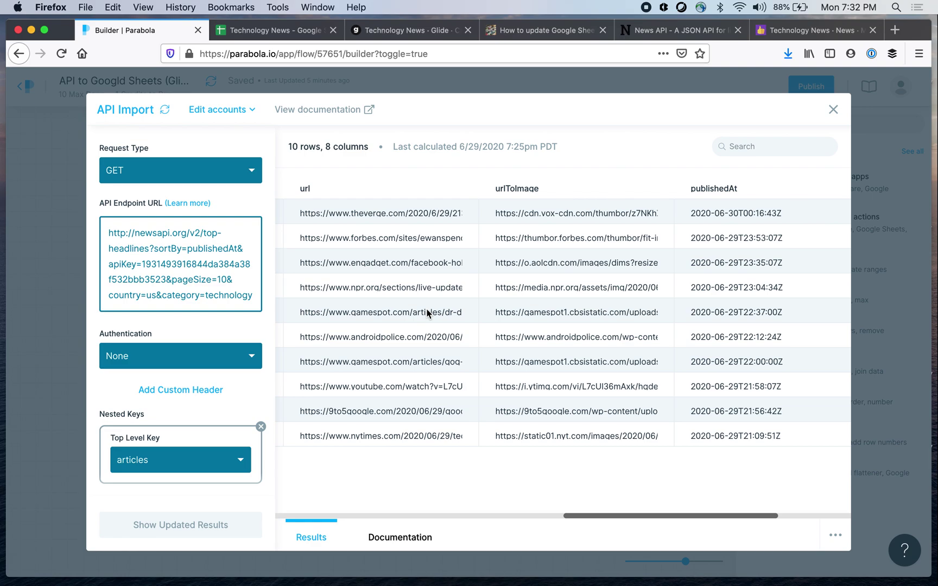
left_click(833, 110)
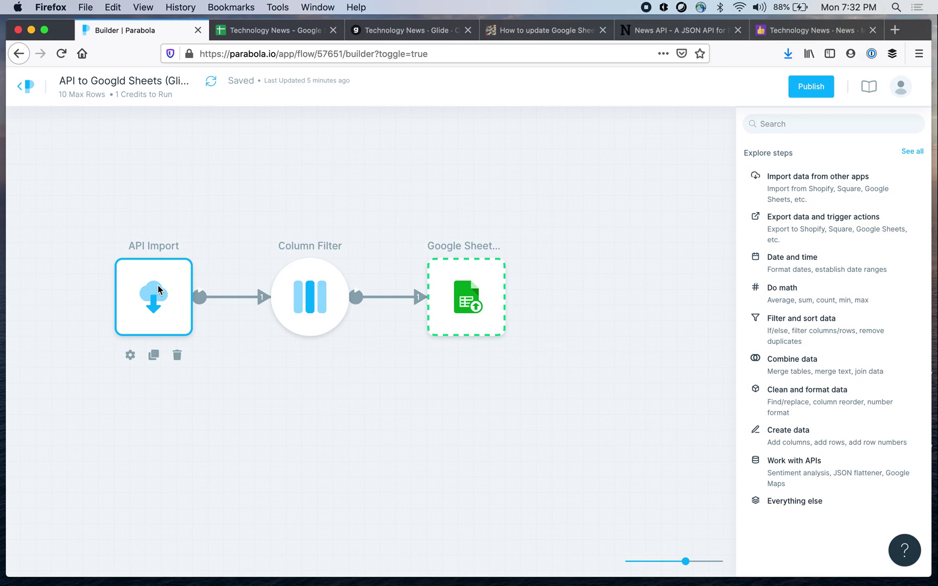
mouse_move(463, 295)
mouse_move(295, 268)
left_click(286, 356)
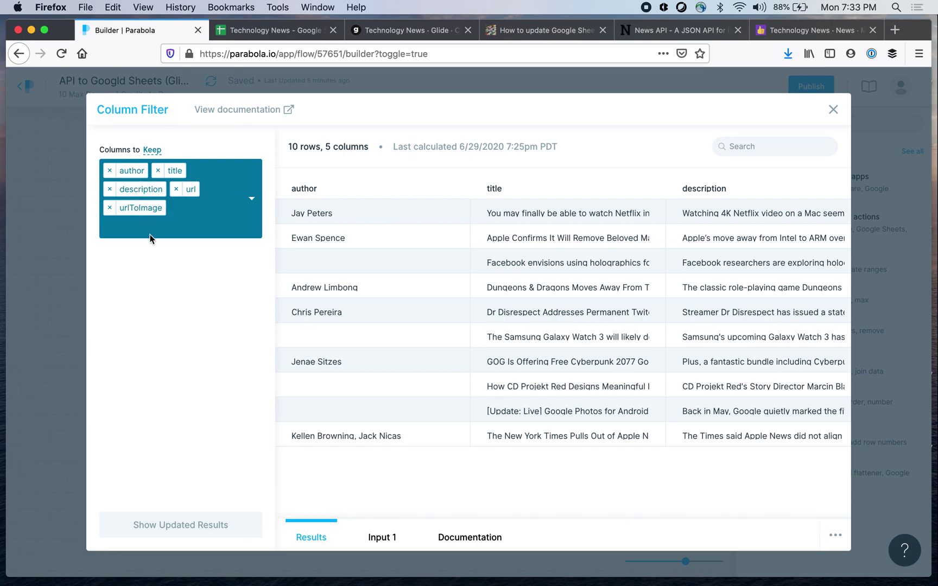
scroll(347, 339, "right", 5)
scroll(347, 340, "right", 5)
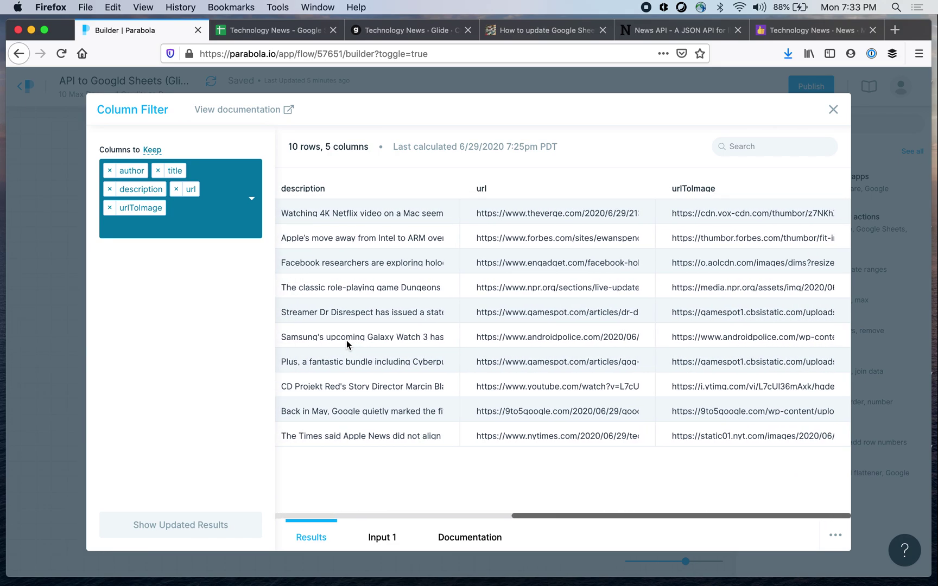
left_click(391, 539)
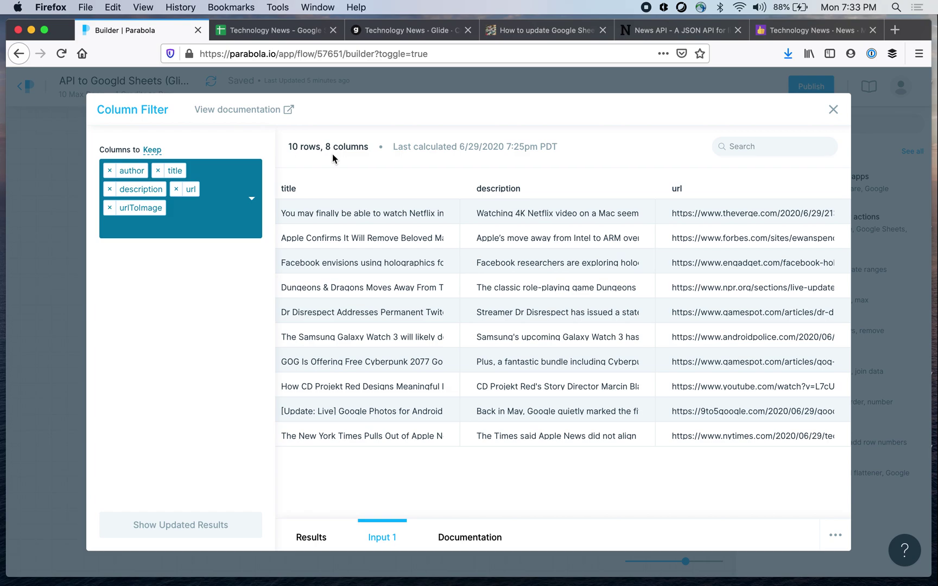
left_click(312, 538)
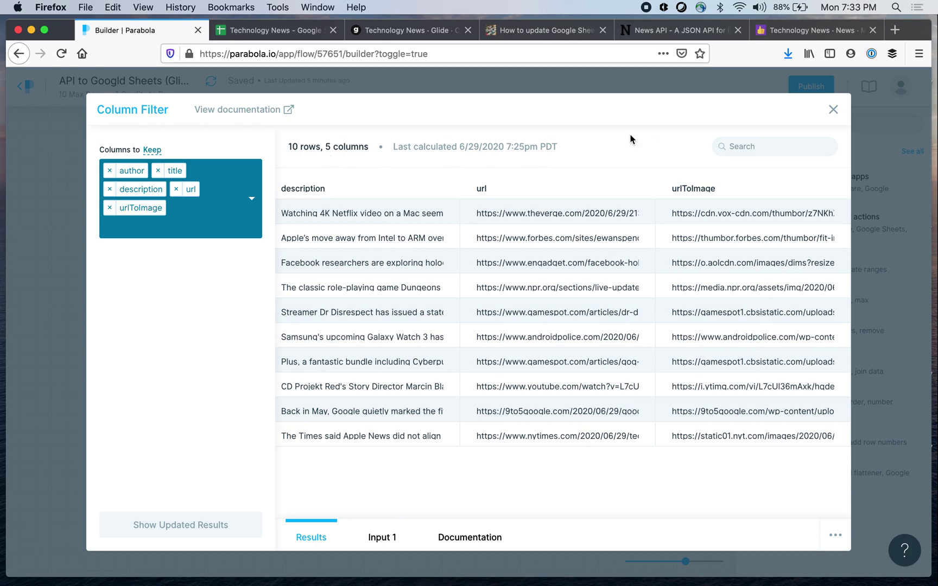
left_click(834, 109)
- Keep the Google Sheets export rule as 'Overwrite Sheet' for Sheet1, then close the export settings
mouse_move(441, 332)
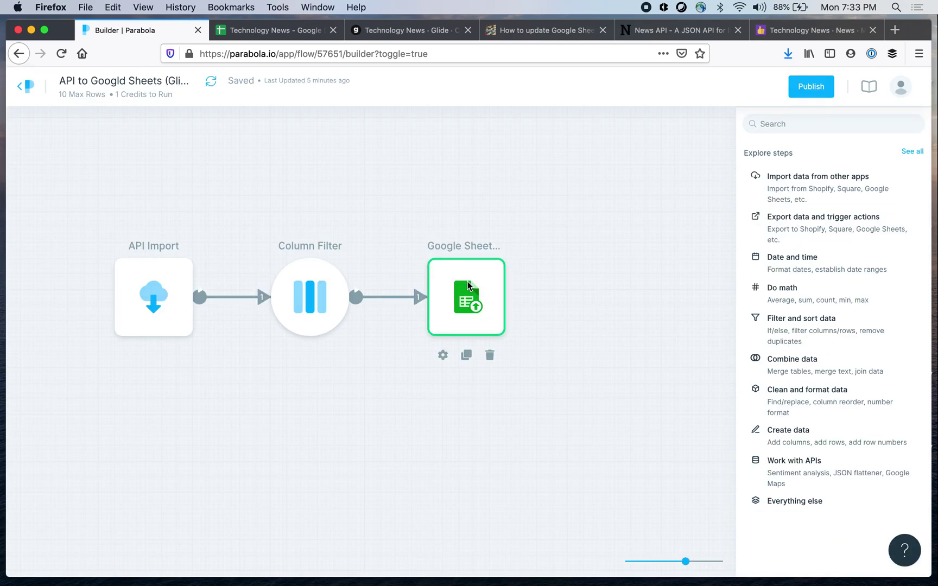
left_click(443, 354)
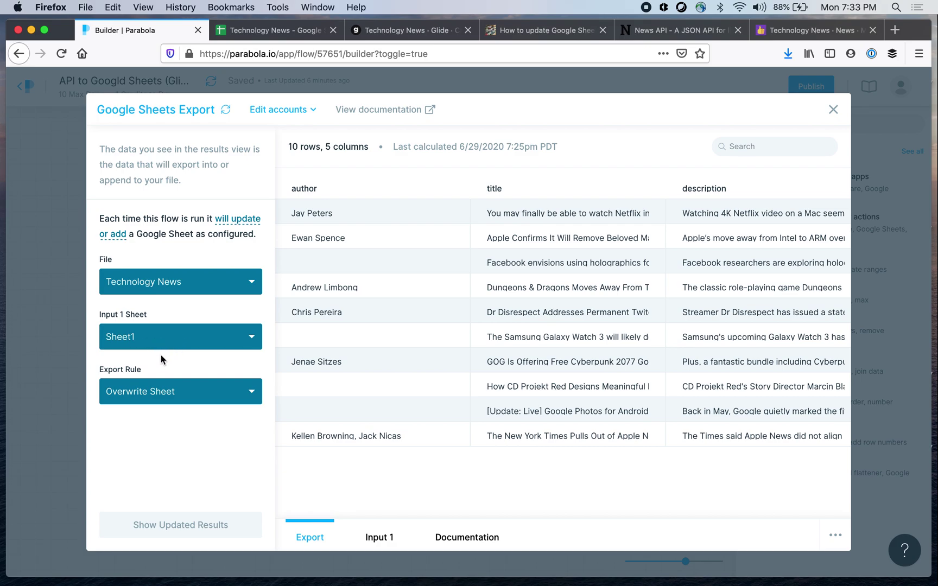
left_click(158, 392)
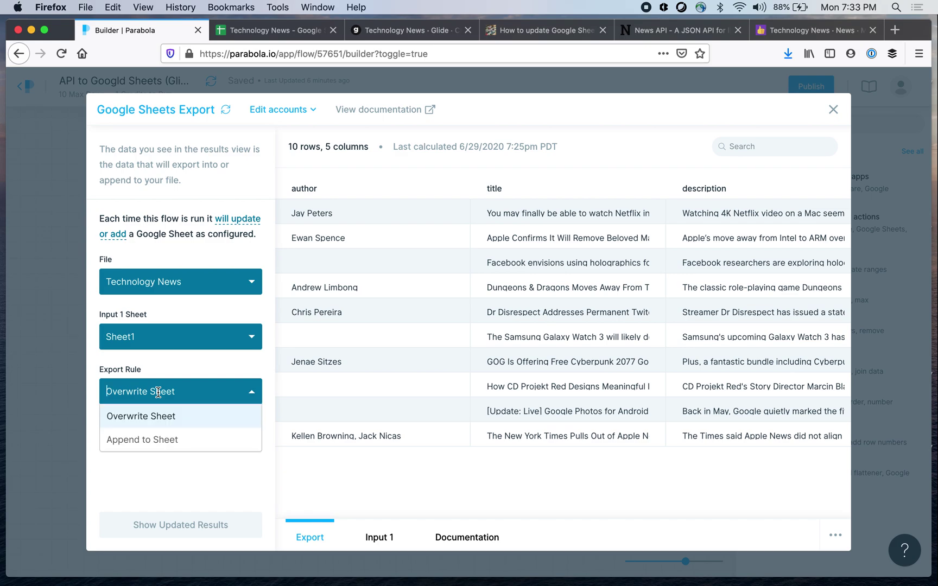
left_click(147, 461)
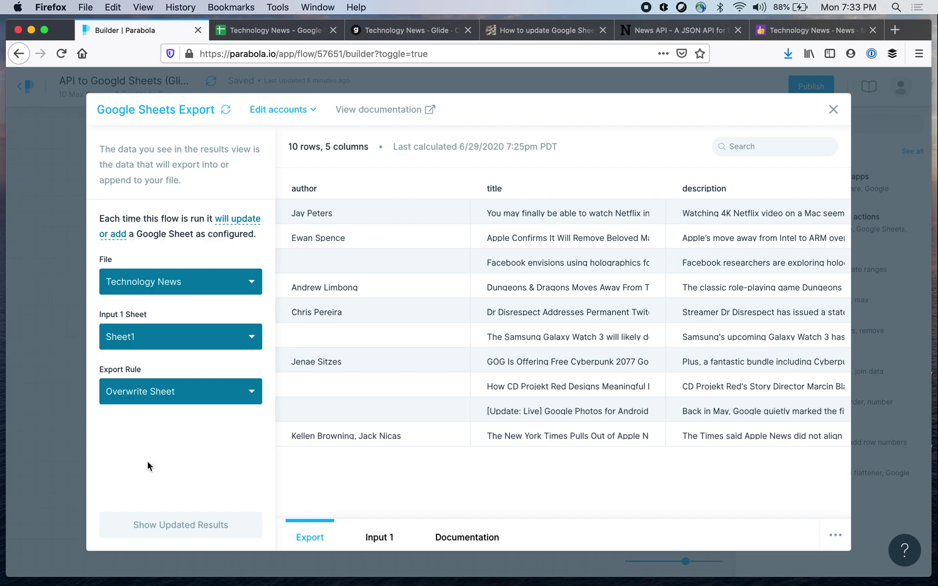
left_click(832, 113)
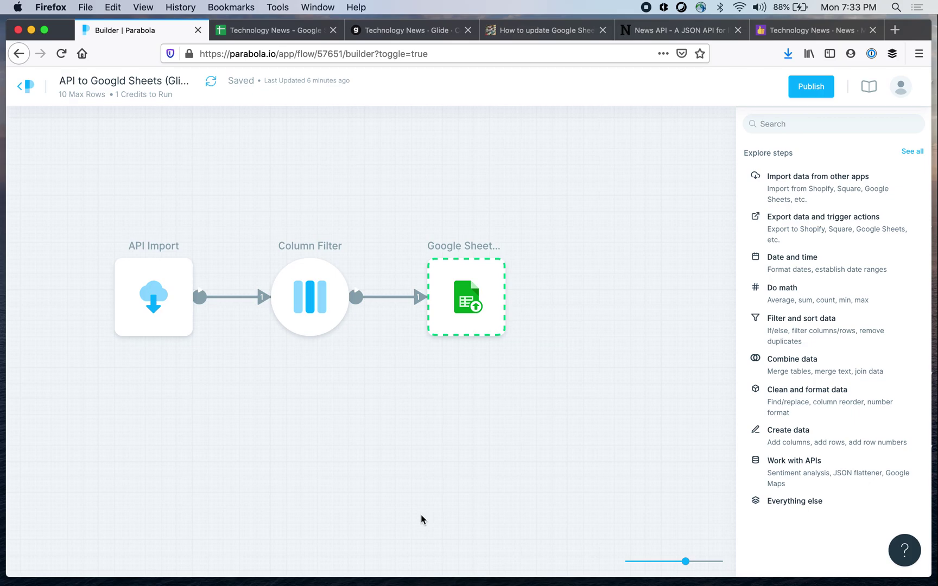
- Change the API Import endpoint category from 'technology' to 'business' and refresh the results
mouse_move(116, 305)
left_click(130, 356)
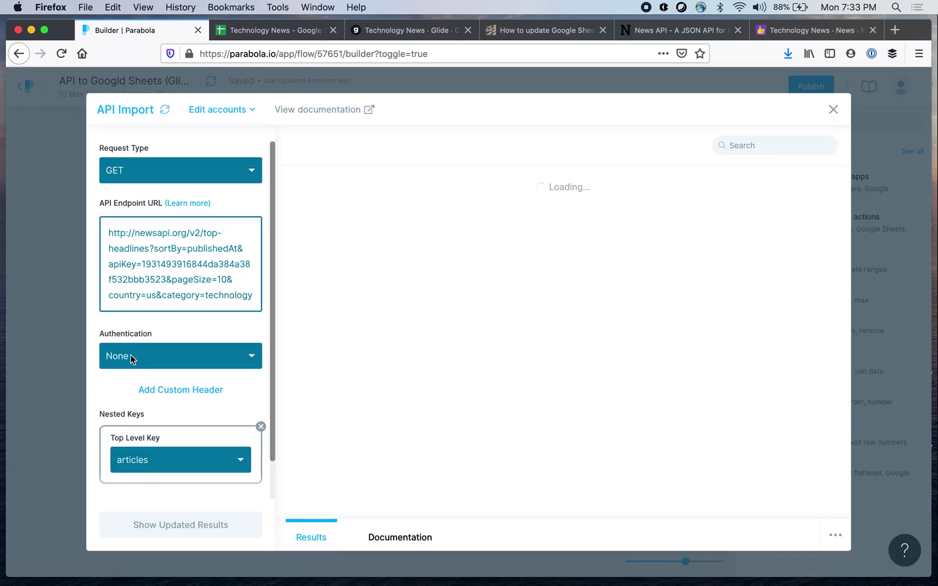
double_click(227, 295)
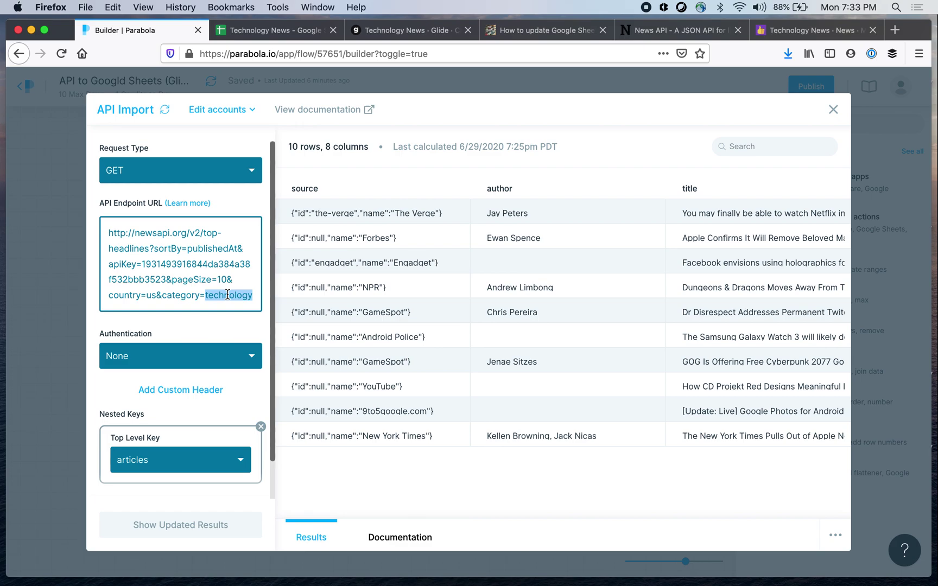
type("business")
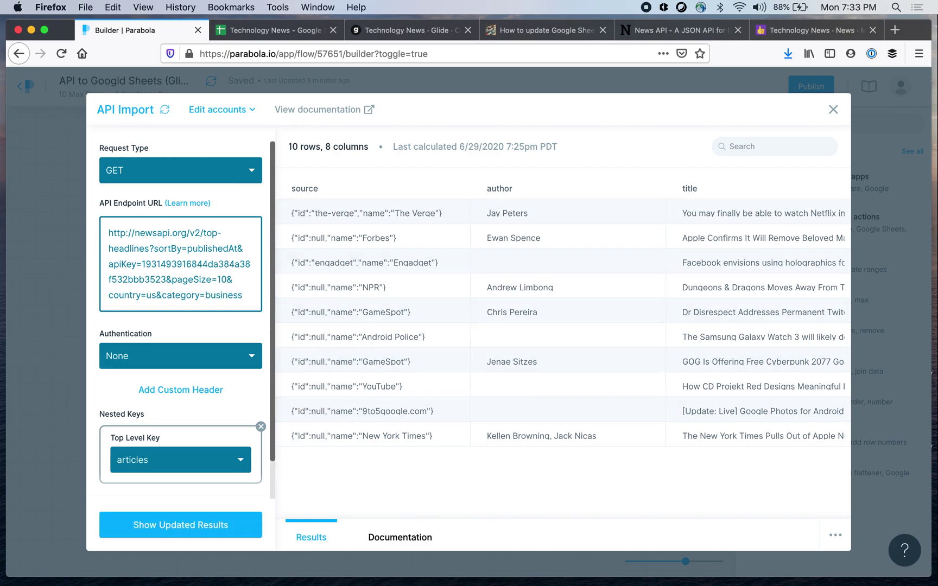
left_click(182, 529)
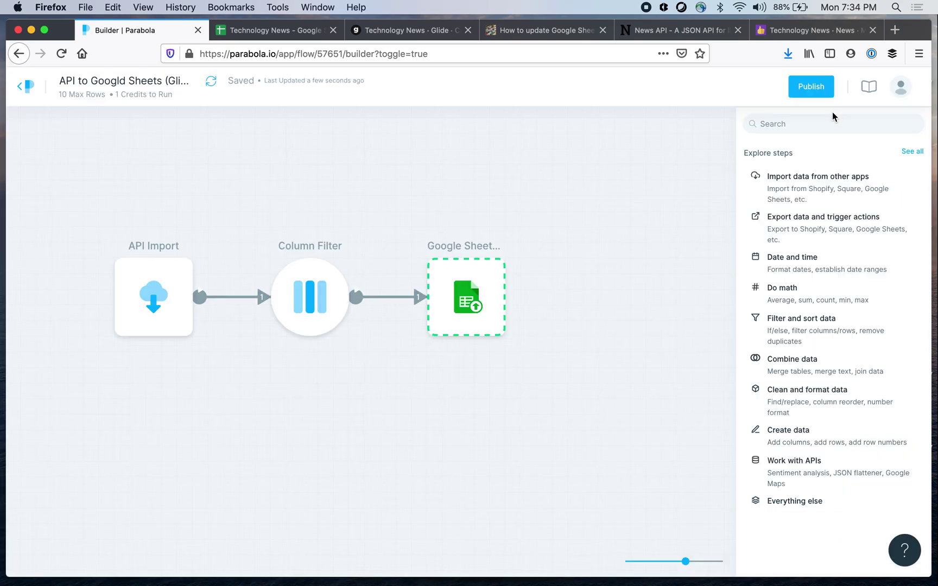
left_click(833, 110)
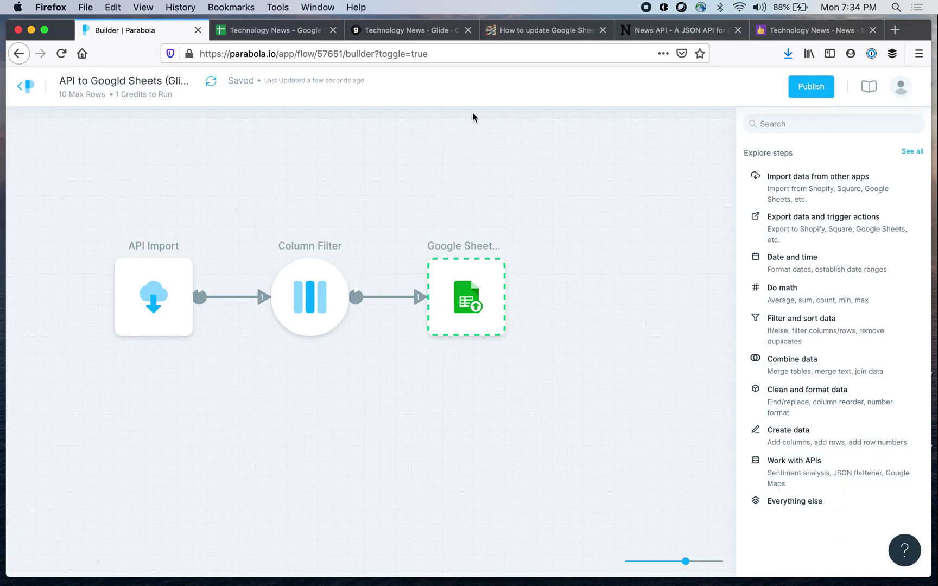
left_click(429, 28)
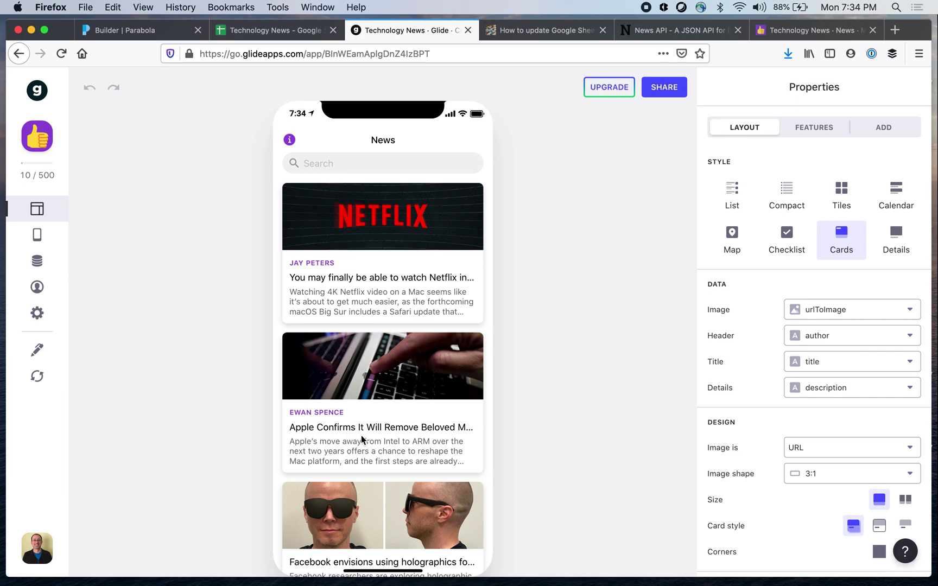
left_click(280, 30)
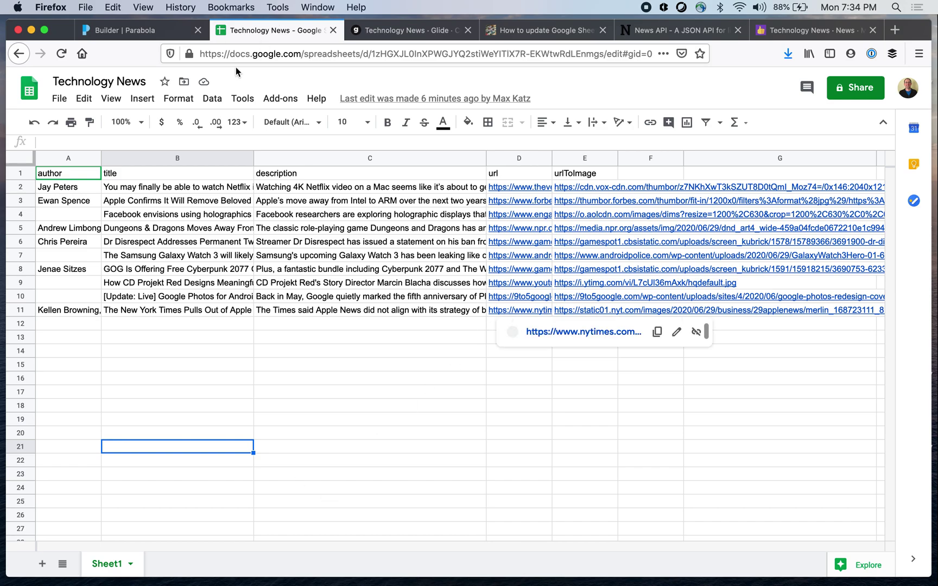
left_click(154, 30)
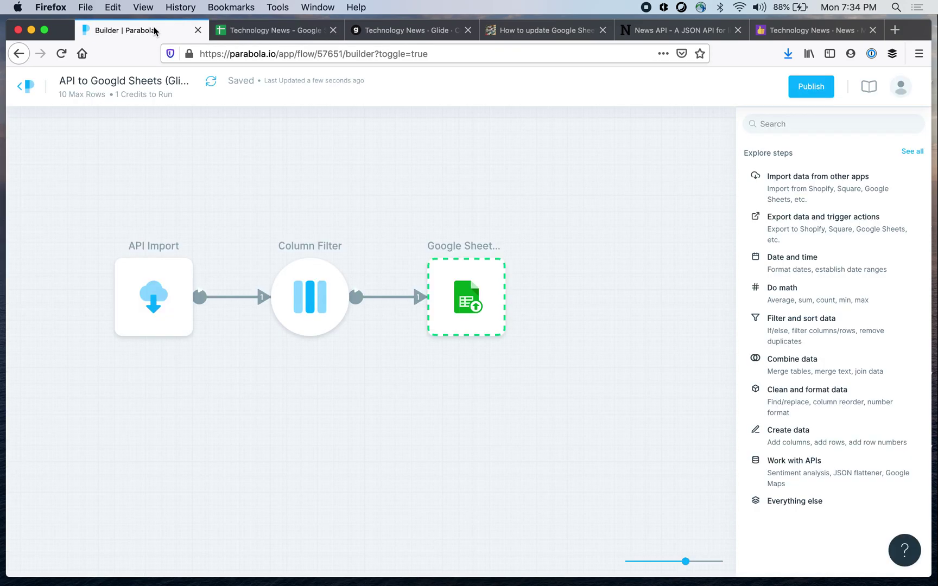
- Publish the flow and run it once, confirming the Google Sheets export destination
left_click(810, 89)
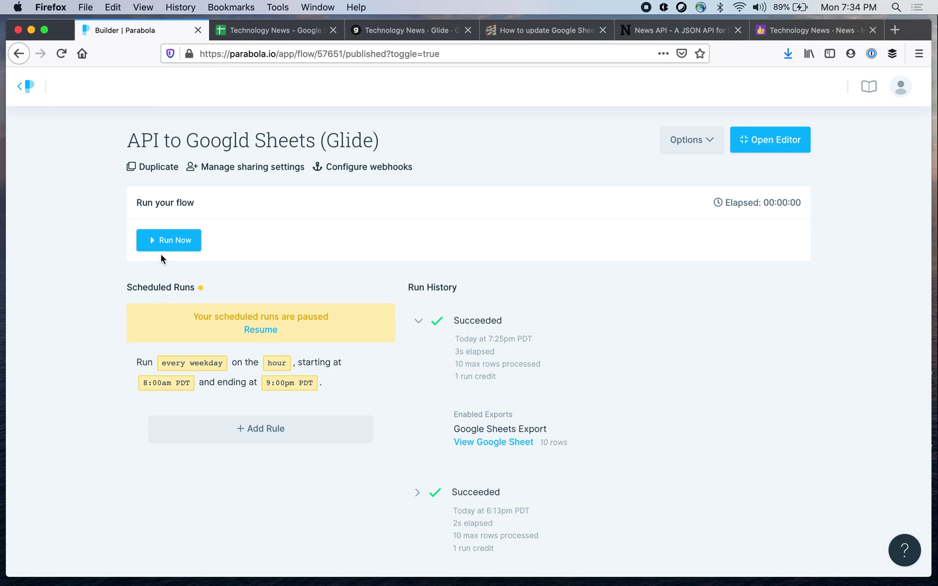
left_click(168, 241)
left_click(480, 289)
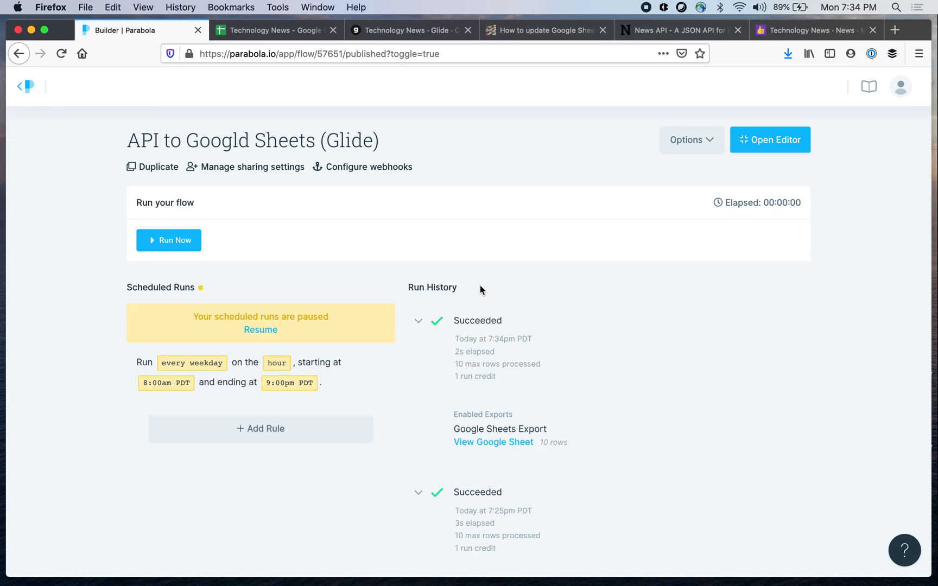
left_click(302, 33)
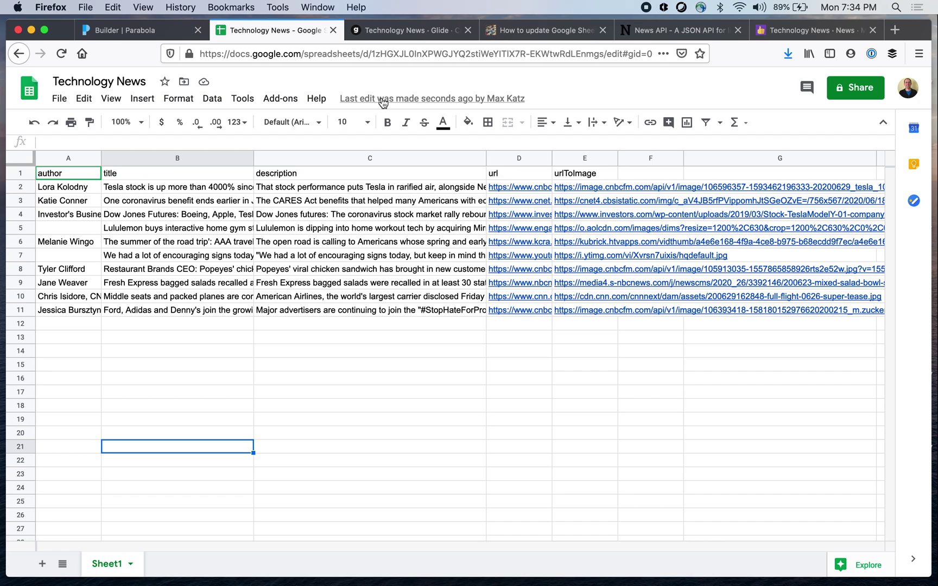
left_click(423, 31)
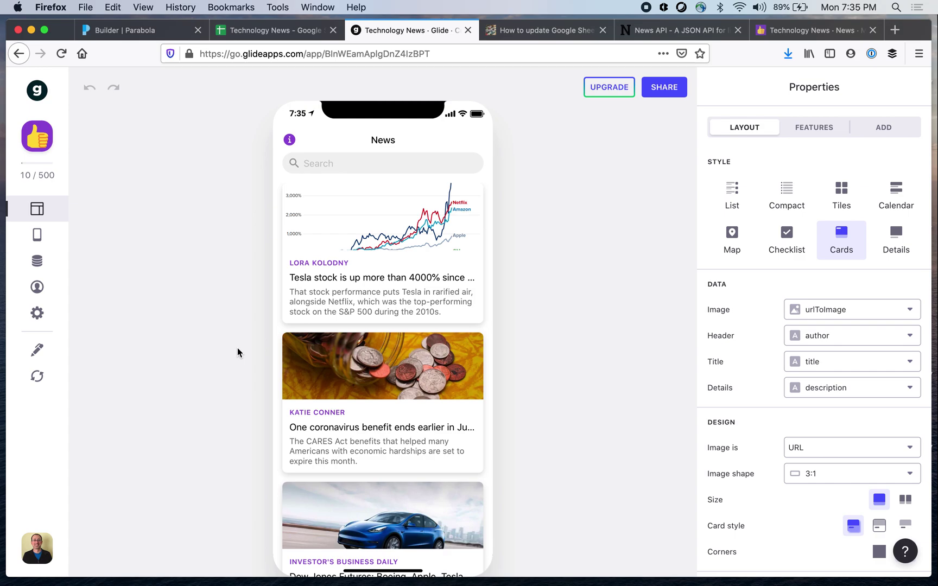
left_click(161, 35)
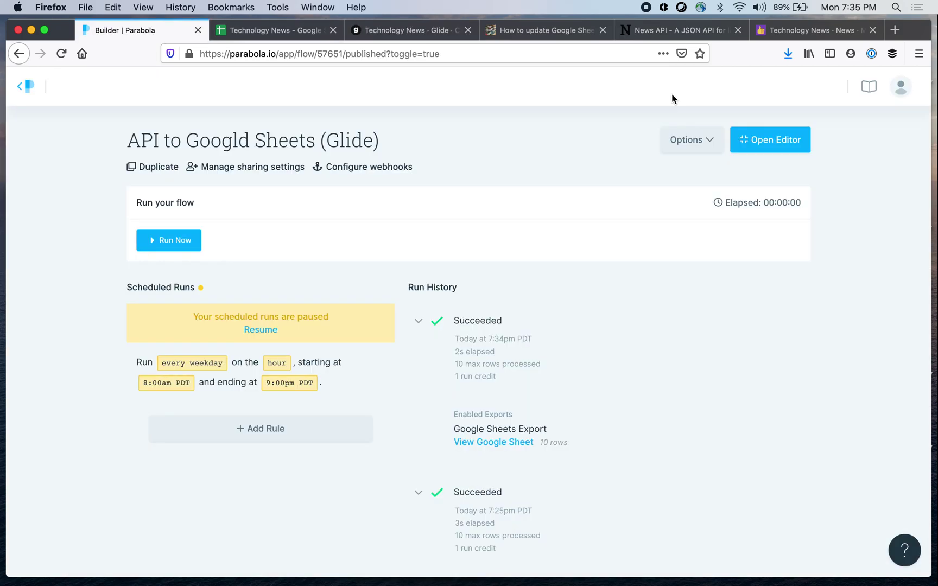